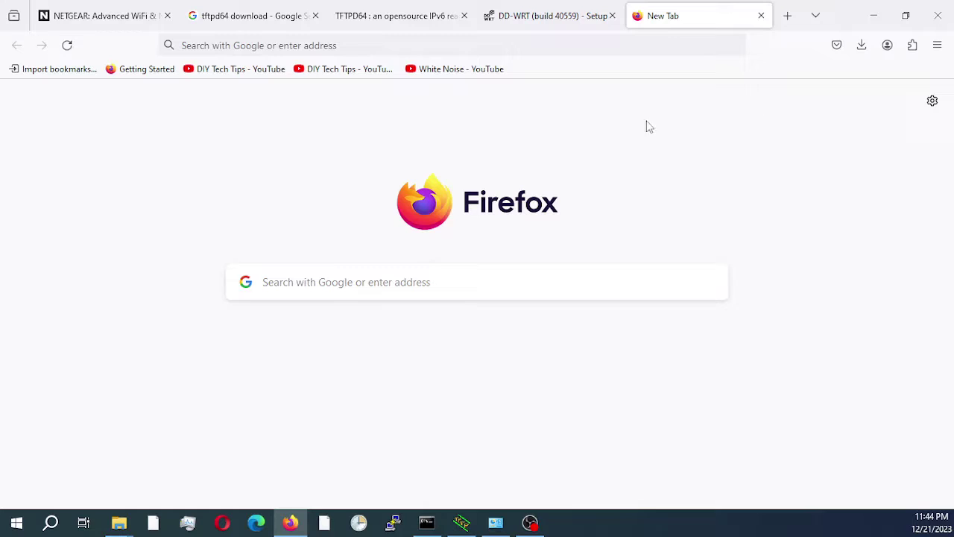
Open the NETGEAR Download Center and look up the R9000 Nighthawk X10
{"action": "left_click", "coordinate": [104, 16]}
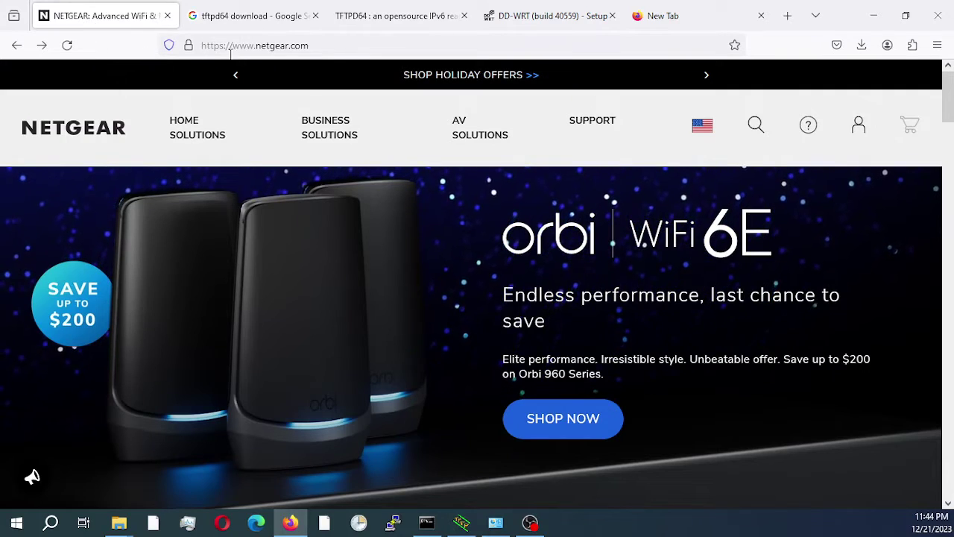
{"action": "left_click", "coordinate": [591, 125]}
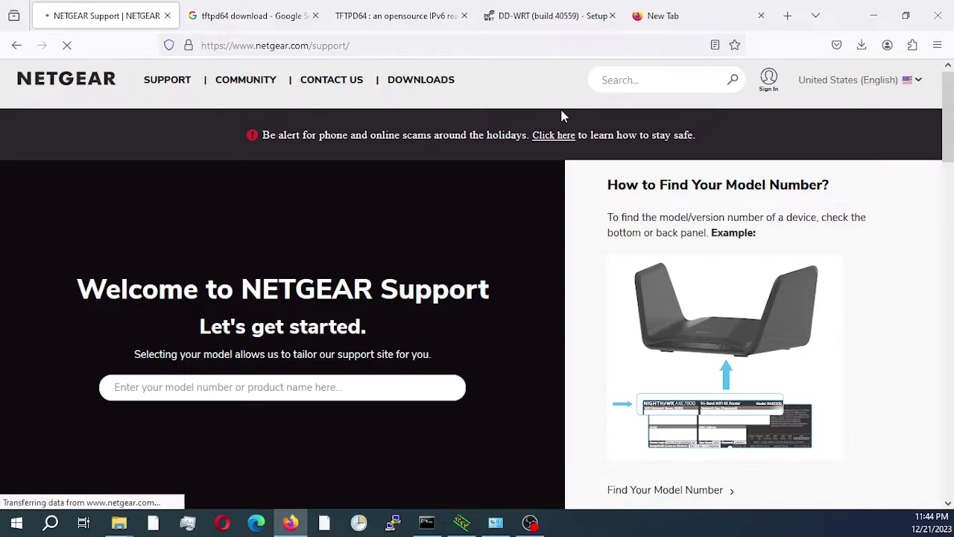
{"action": "left_click", "coordinate": [417, 88]}
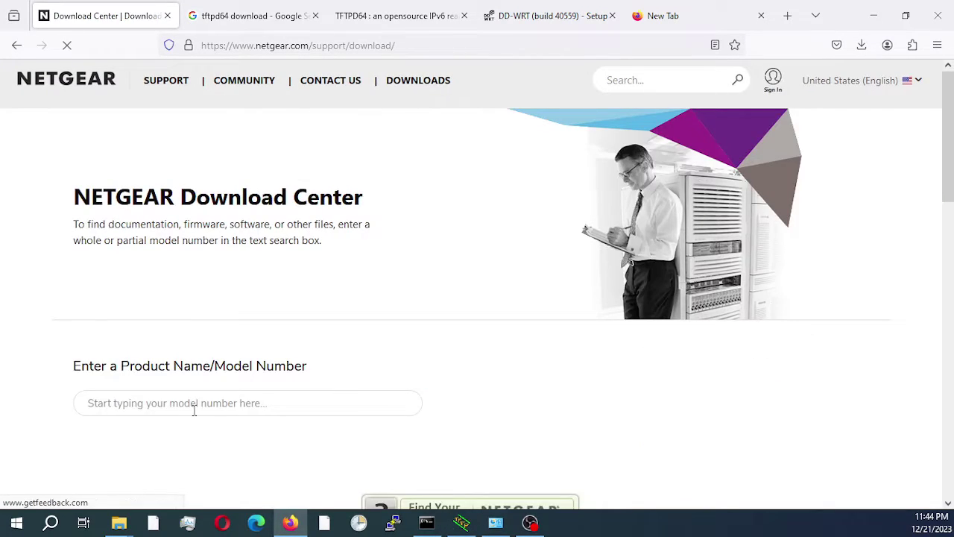
{"action": "left_click", "coordinate": [192, 407]}
{"action": "type", "text": "r9000"}
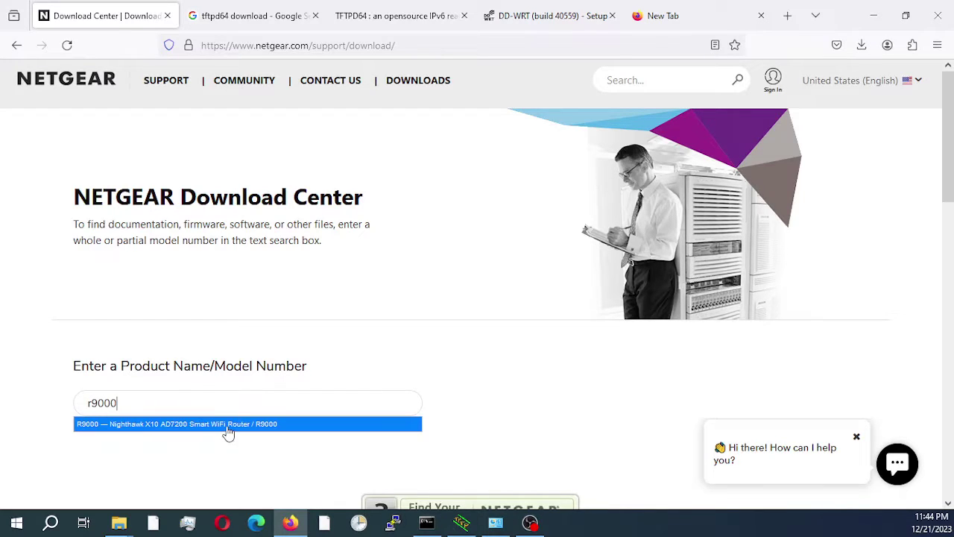
{"action": "left_click", "coordinate": [224, 426]}
Expand the R9000 firmware list and scroll down to Version 1.0.1.36
{"action": "scroll", "coordinate": [859, 190], "scroll_direction": "down", "scroll_amount": 6}
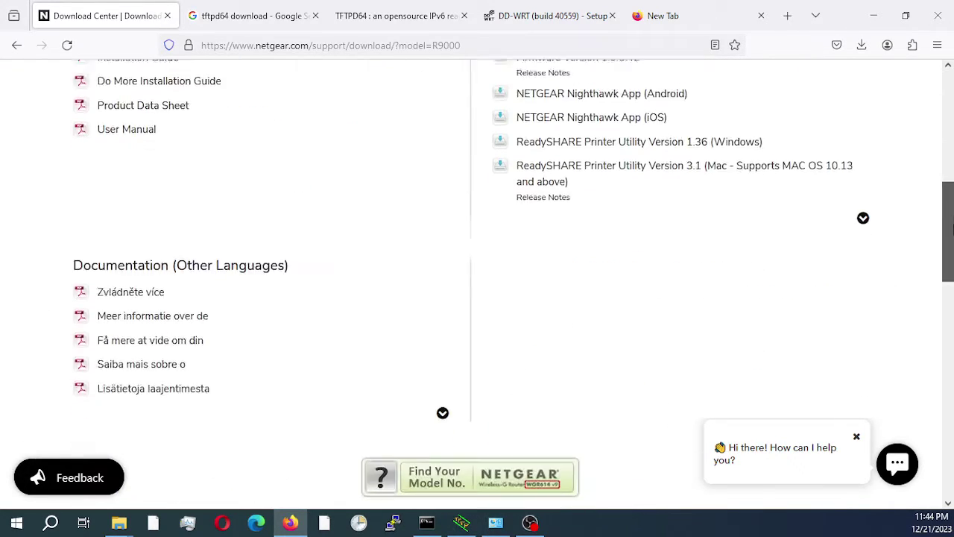
{"action": "left_click", "coordinate": [863, 241]}
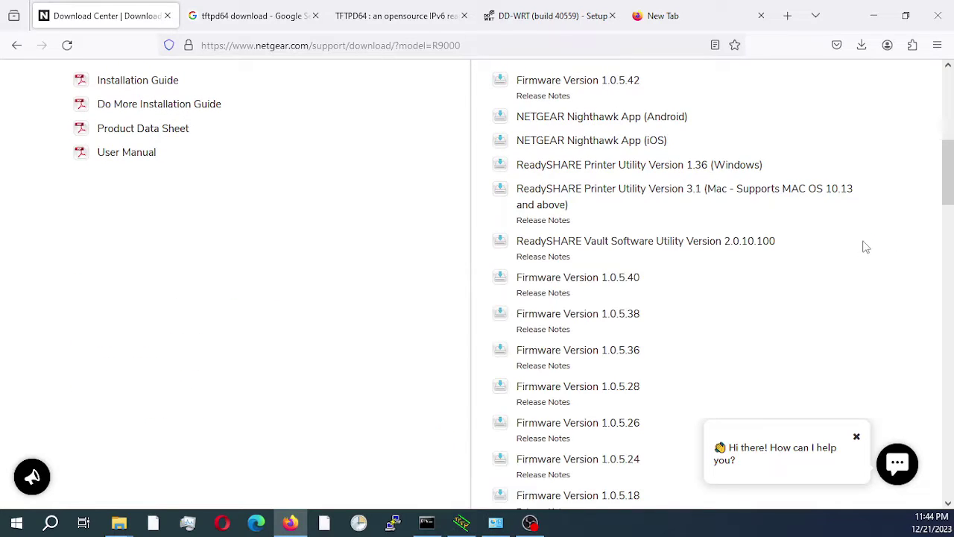
{"action": "left_click_drag", "start_coordinate": [948, 166], "coordinate": [951, 278]}
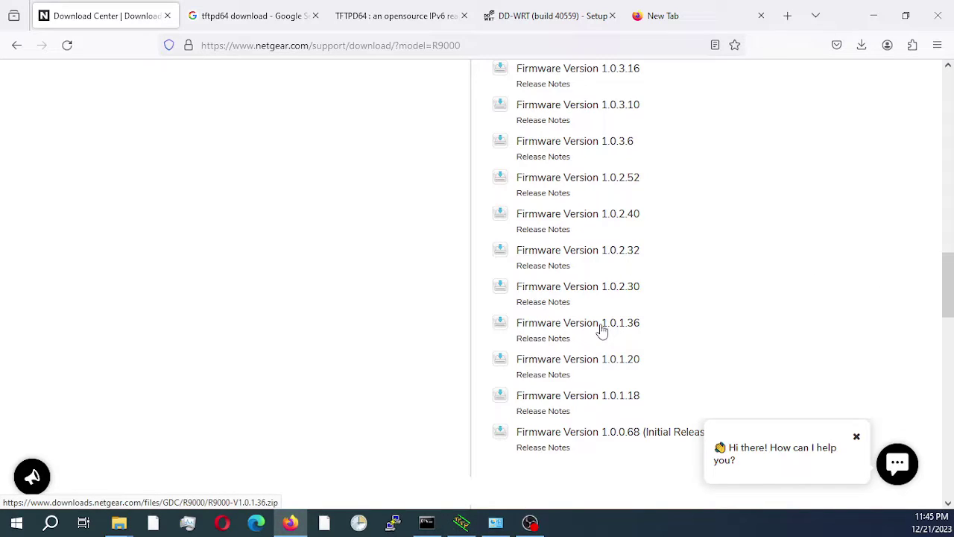
{"action": "left_click", "coordinate": [120, 523]}
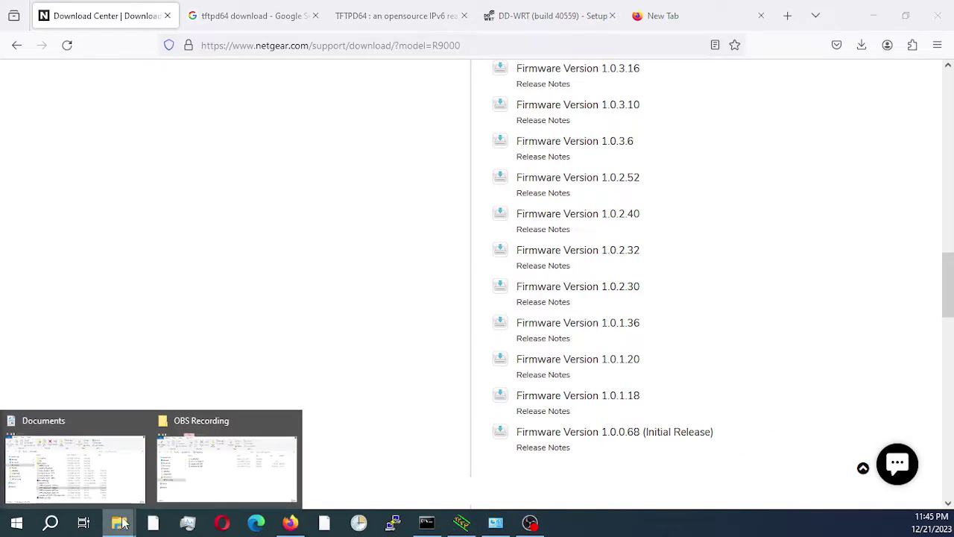
{"action": "left_click", "coordinate": [75, 462]}
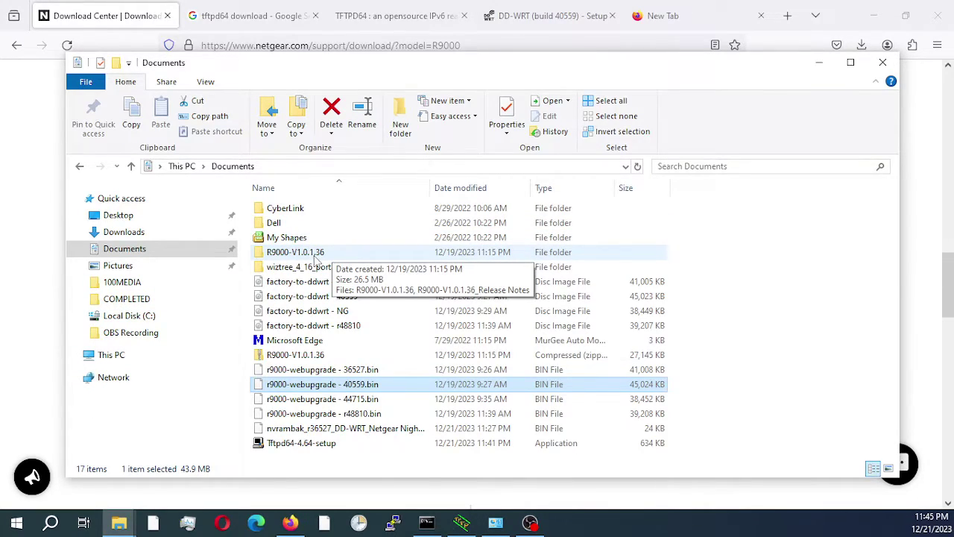
{"action": "double_click", "coordinate": [317, 257]}
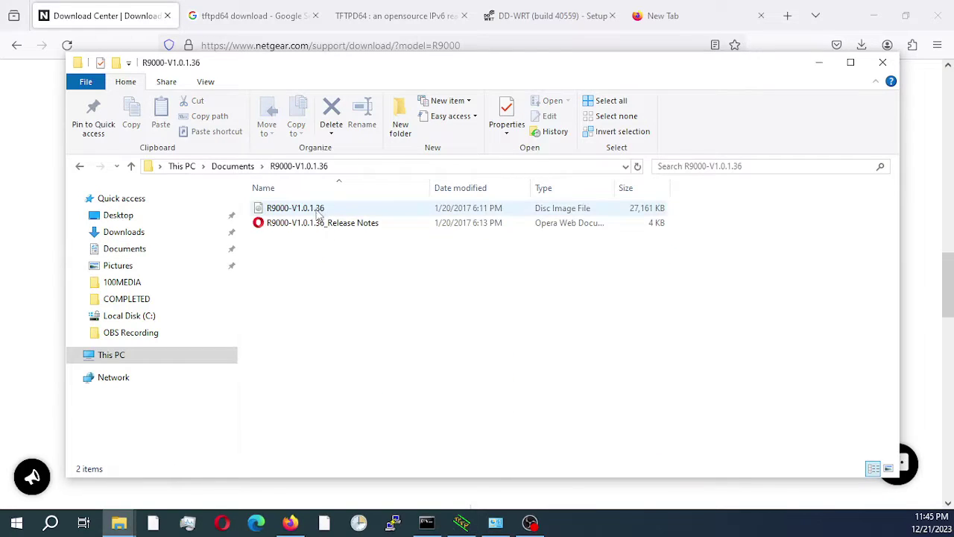
{"action": "left_click", "coordinate": [320, 213]}
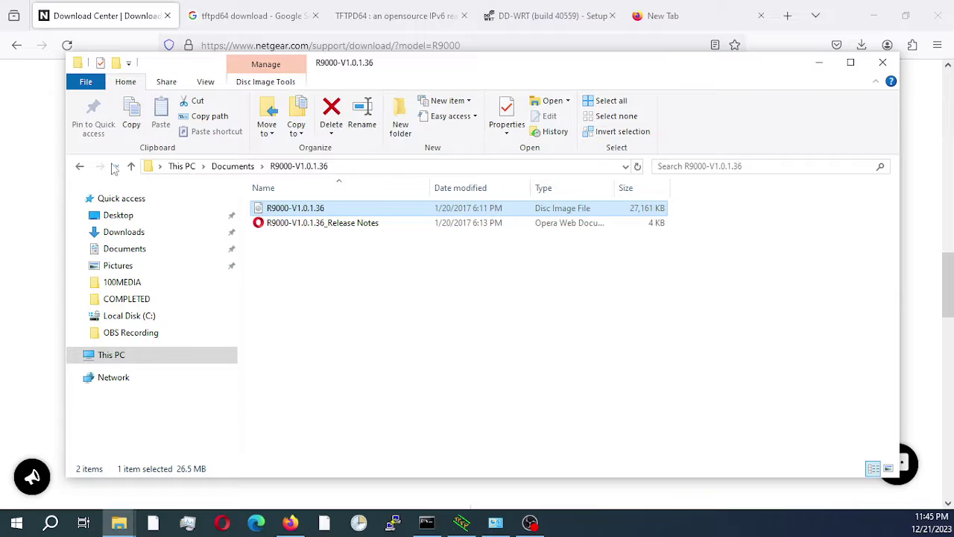
{"action": "left_click", "coordinate": [80, 169]}
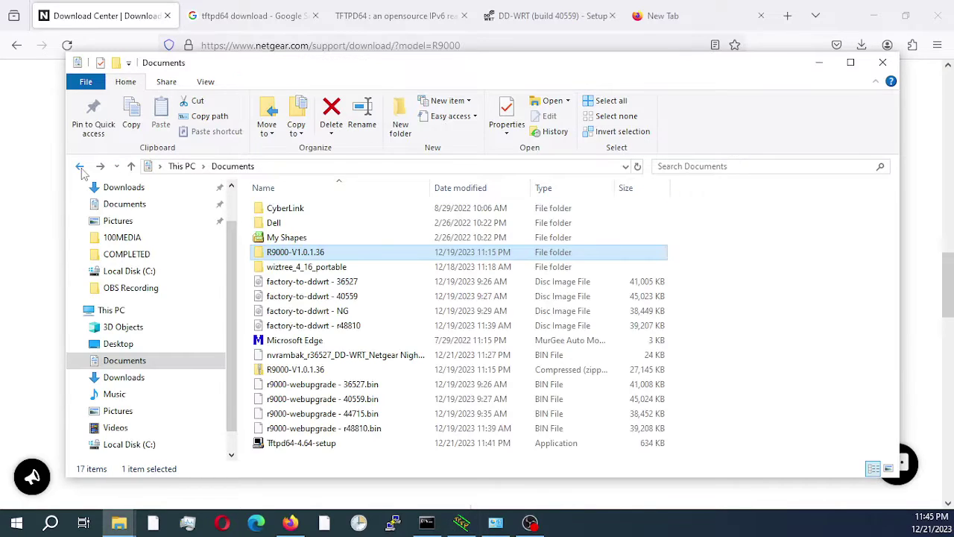
{"action": "left_click", "coordinate": [819, 66]}
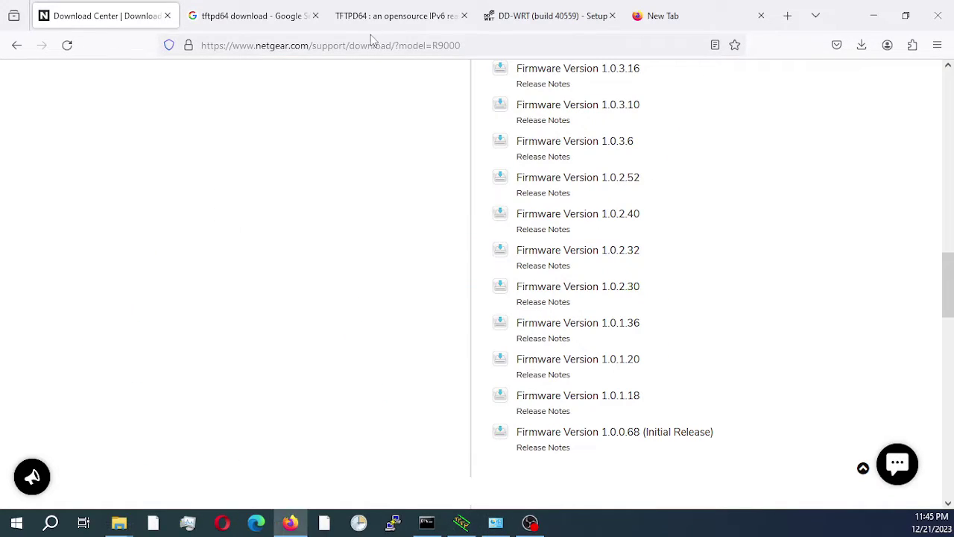
{"action": "left_click", "coordinate": [241, 24]}
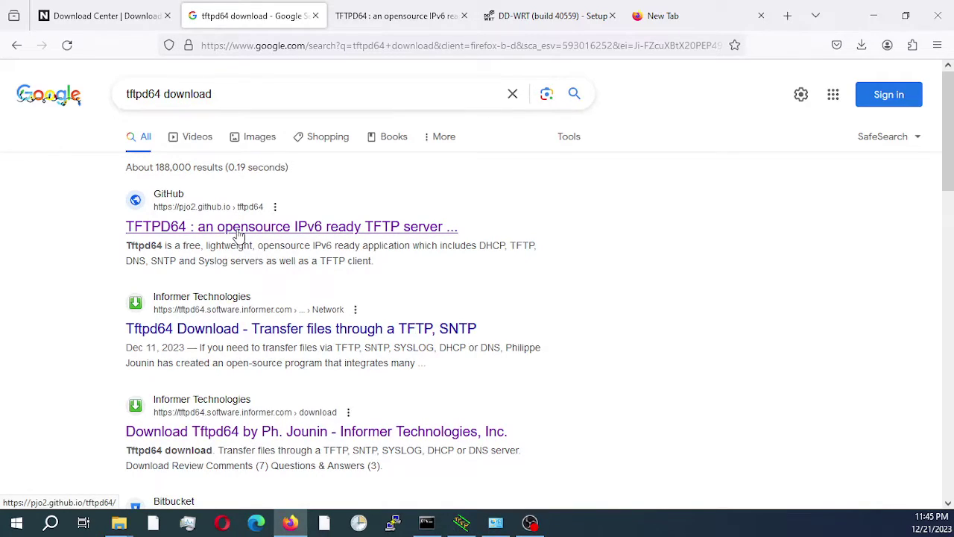
Show the TFTPD64 GitHub tab, check the Tftpd64-4.64-setup installer in Documents, then restore Tftpd64
{"action": "left_click", "coordinate": [377, 21]}
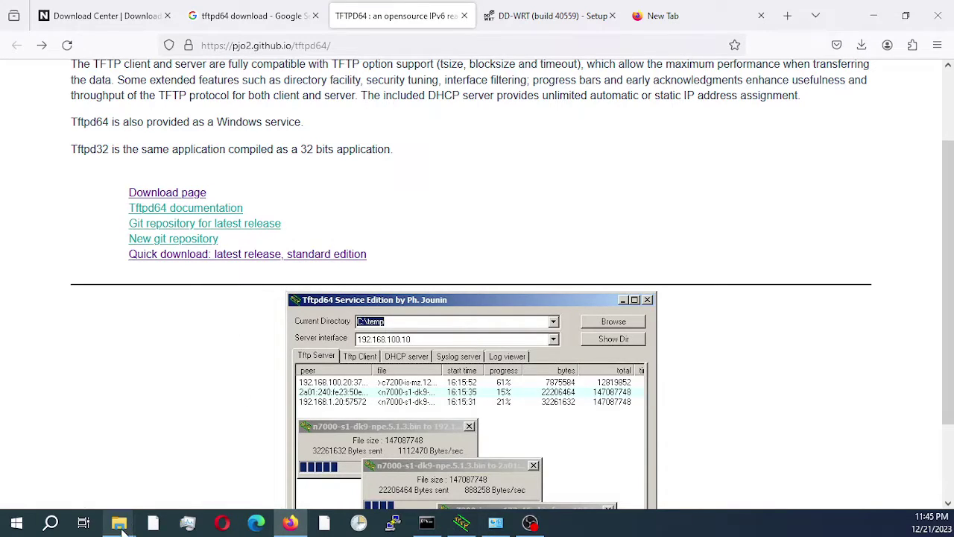
{"action": "mouse_move", "coordinate": [123, 528]}
{"action": "left_click", "coordinate": [89, 474]}
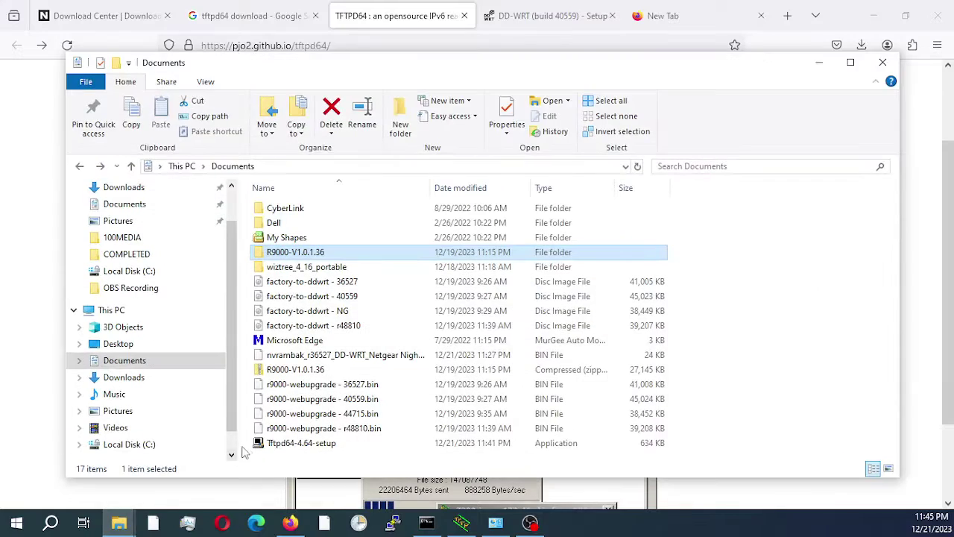
{"action": "left_click", "coordinate": [298, 446]}
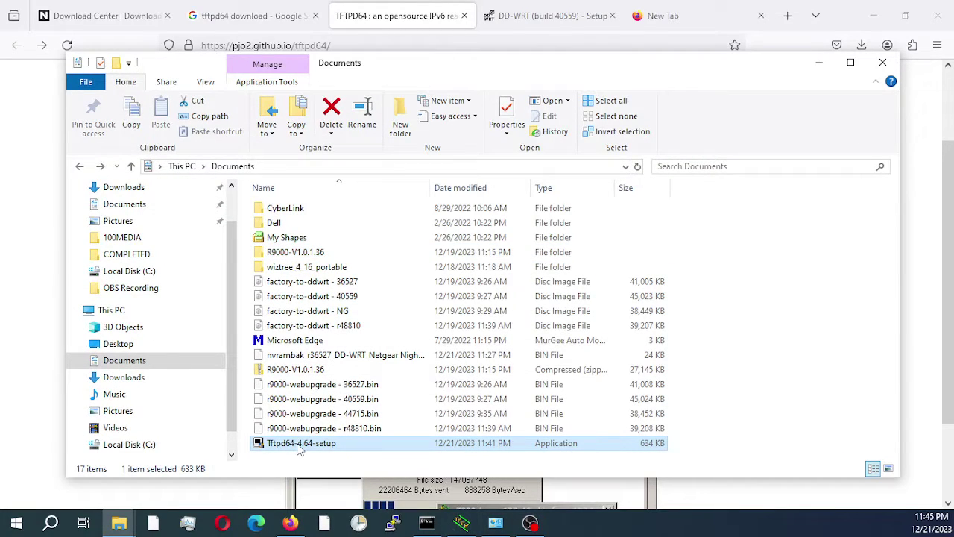
{"action": "left_click", "coordinate": [818, 62]}
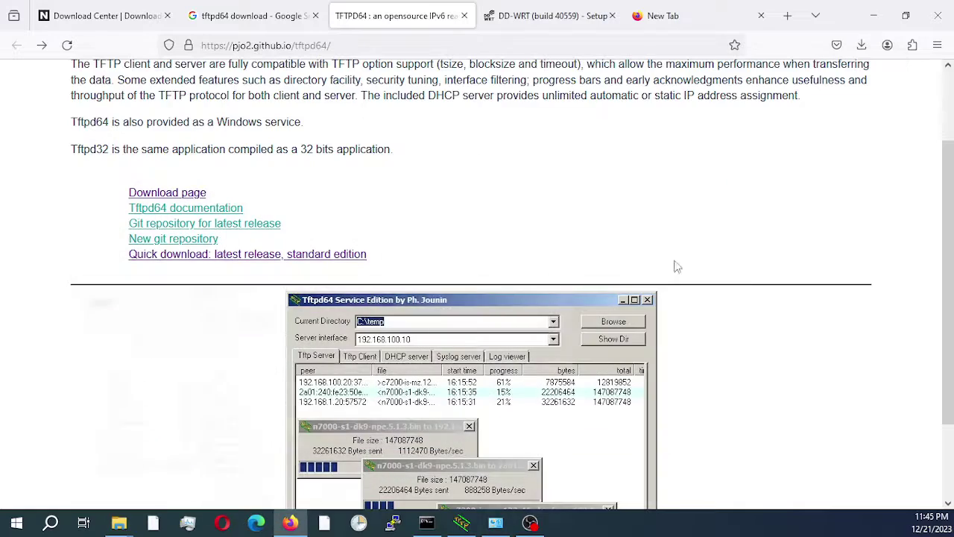
{"action": "left_click", "coordinate": [460, 527]}
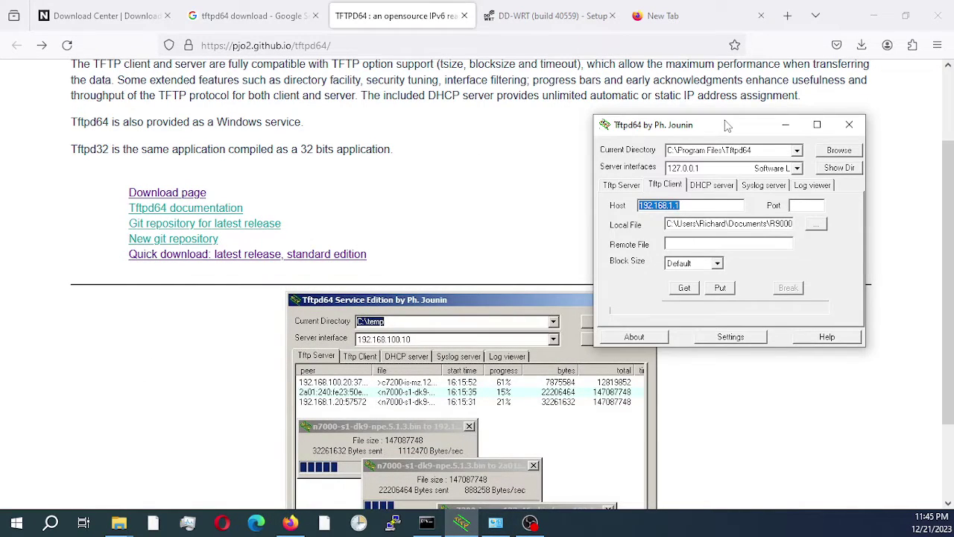
Show the DD-WRT Basic Setup page listing DD-WRT v3.0-r40559, then return to the ping window
{"action": "left_click", "coordinate": [897, 214]}
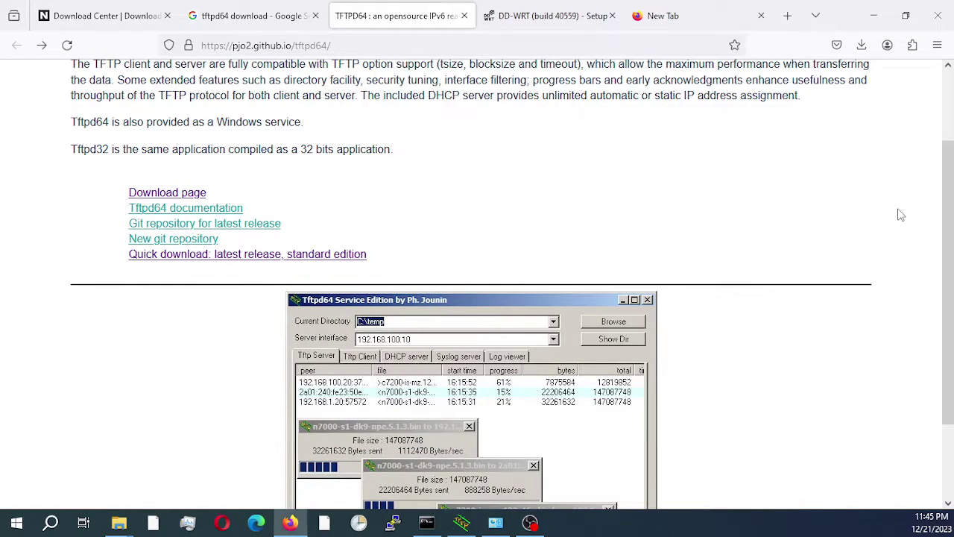
{"action": "left_click", "coordinate": [562, 19]}
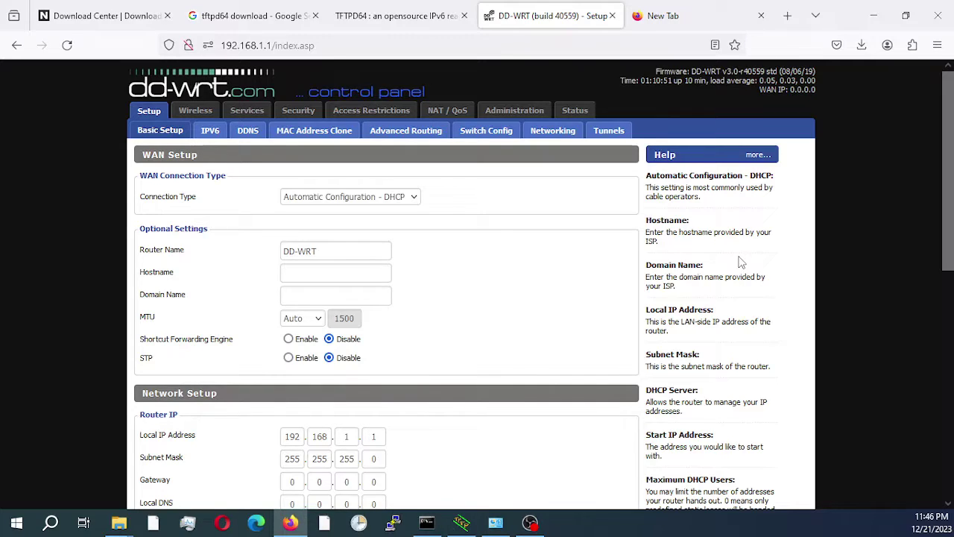
{"action": "left_click", "coordinate": [428, 520]}
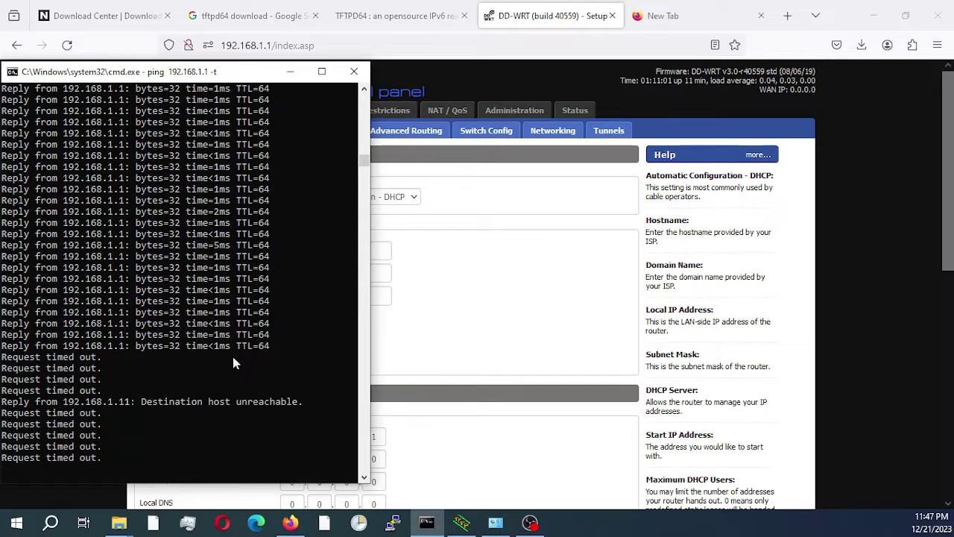
In Tftpd64's Tftp Client tab, choose R9000-V1.0.1.36 as the local file and start the upload
{"action": "left_click", "coordinate": [463, 522]}
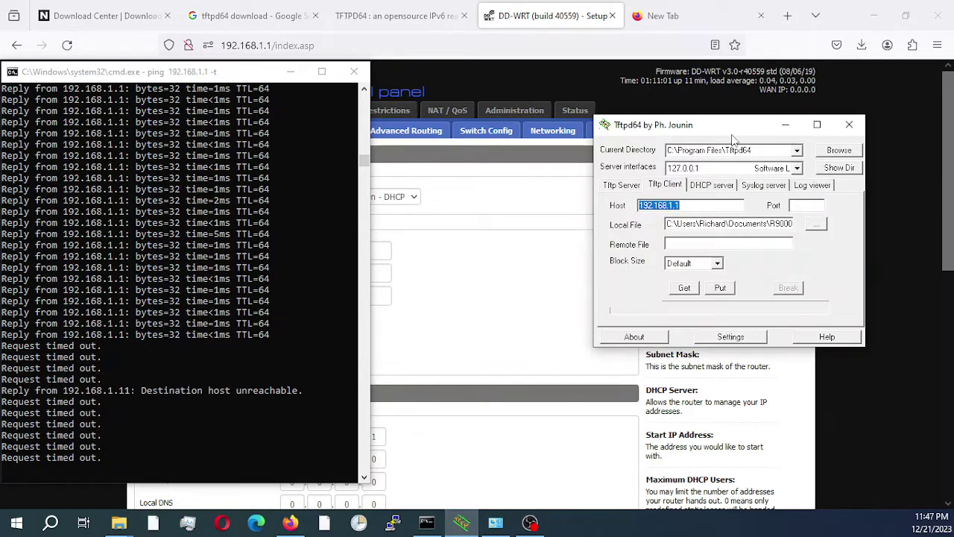
{"action": "left_click", "coordinate": [662, 191]}
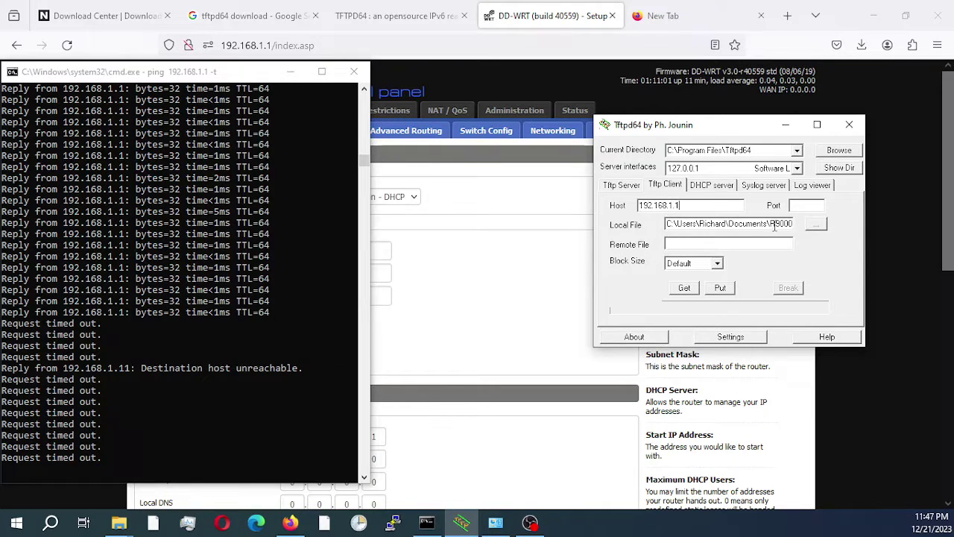
{"action": "left_click", "coordinate": [818, 224]}
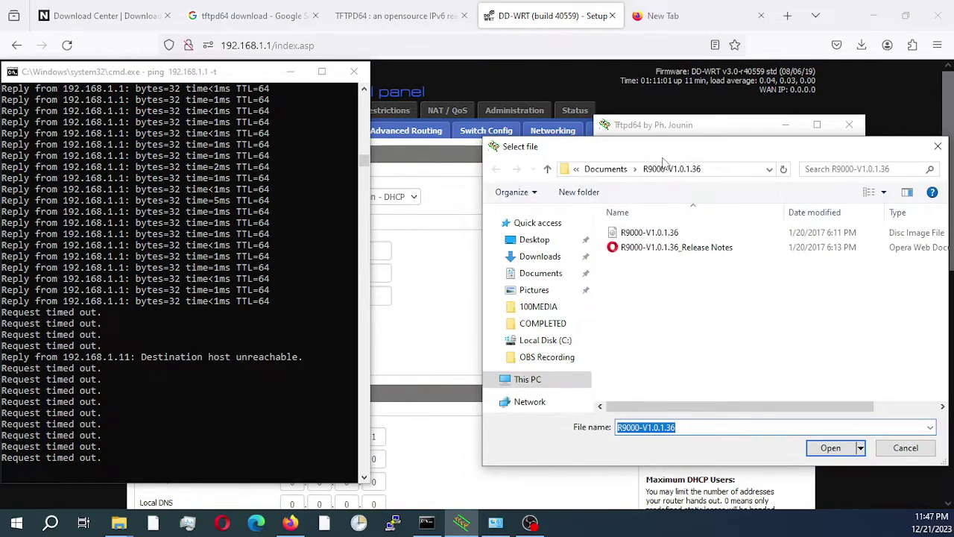
{"action": "left_click", "coordinate": [643, 234]}
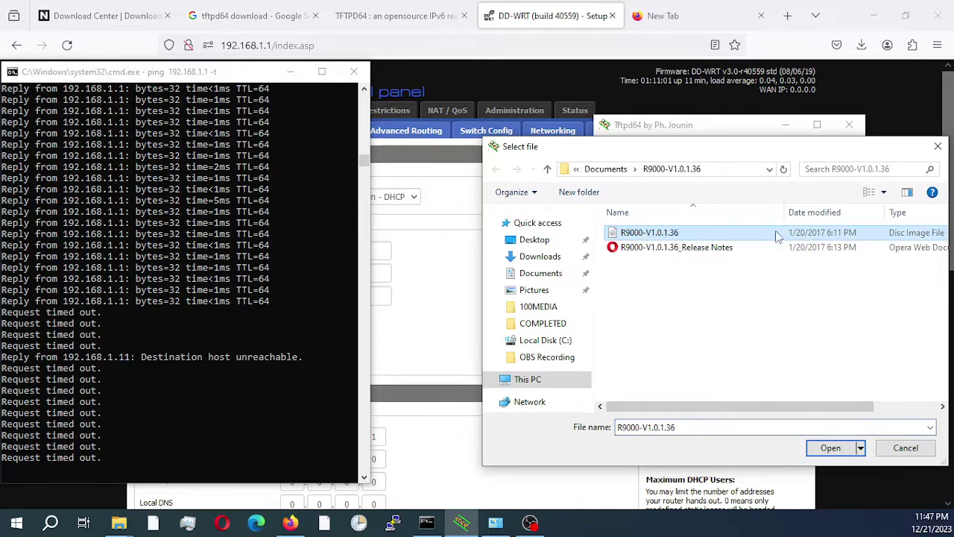
{"action": "left_click_drag", "start_coordinate": [809, 155], "coordinate": [747, 146]}
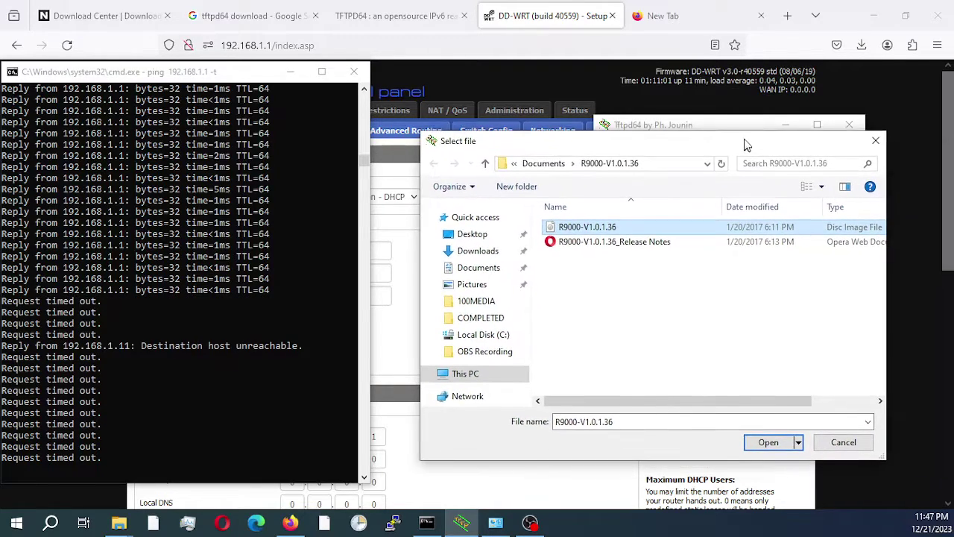
{"action": "left_click", "coordinate": [764, 445]}
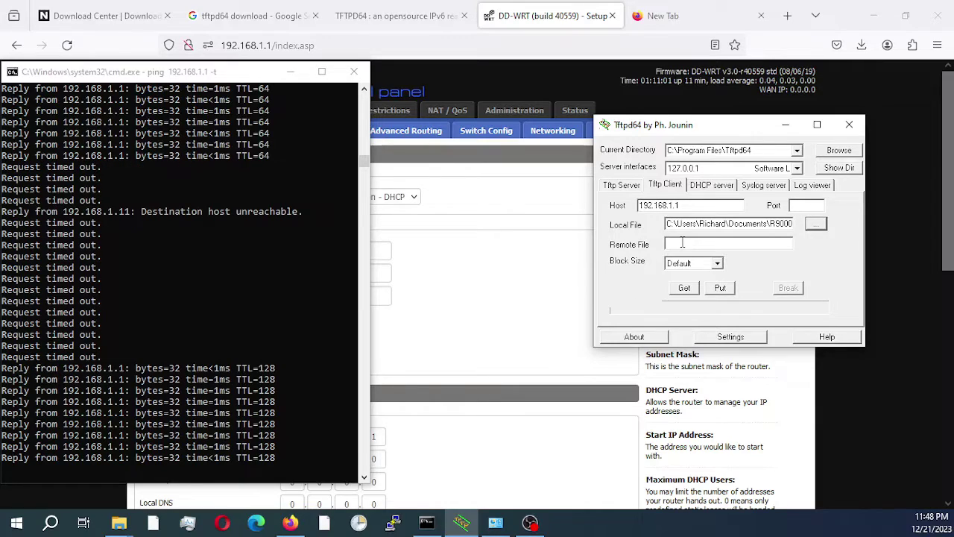
{"action": "left_click", "coordinate": [721, 289]}
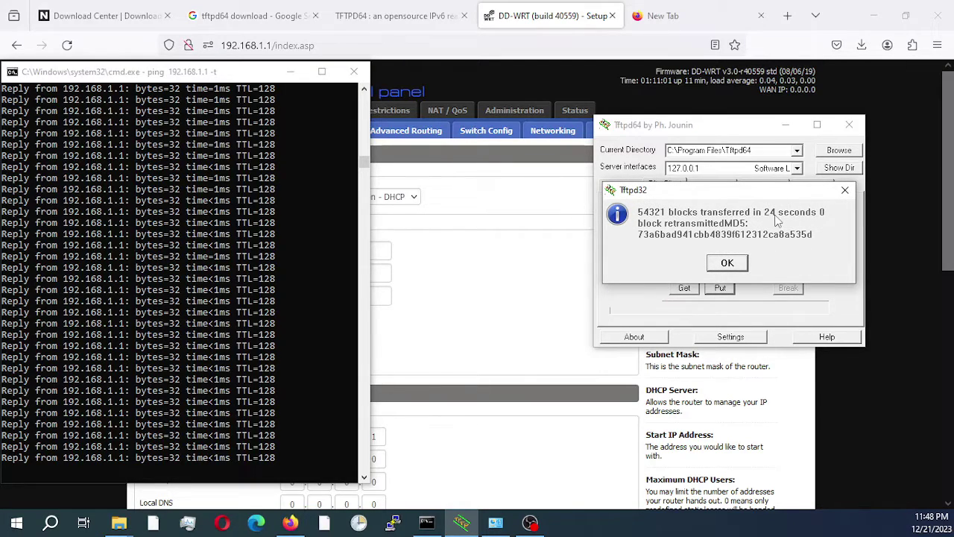
Dismiss the completion notice reporting 54321 blocks transferred in 24 seconds
{"action": "left_click", "coordinate": [736, 266]}
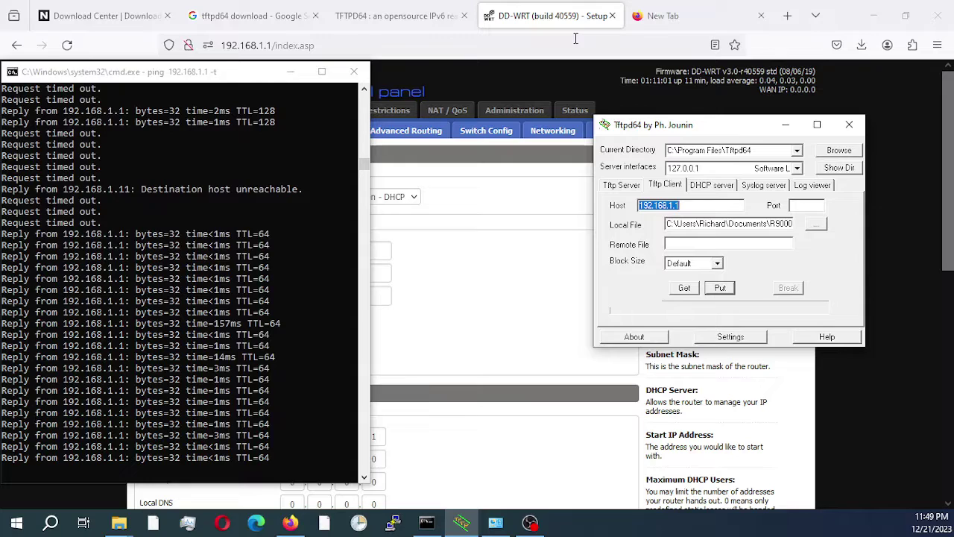
Once pings to 192.168.1.1 get replies again, bring Firefox back to the front
{"action": "left_click", "coordinate": [524, 45]}
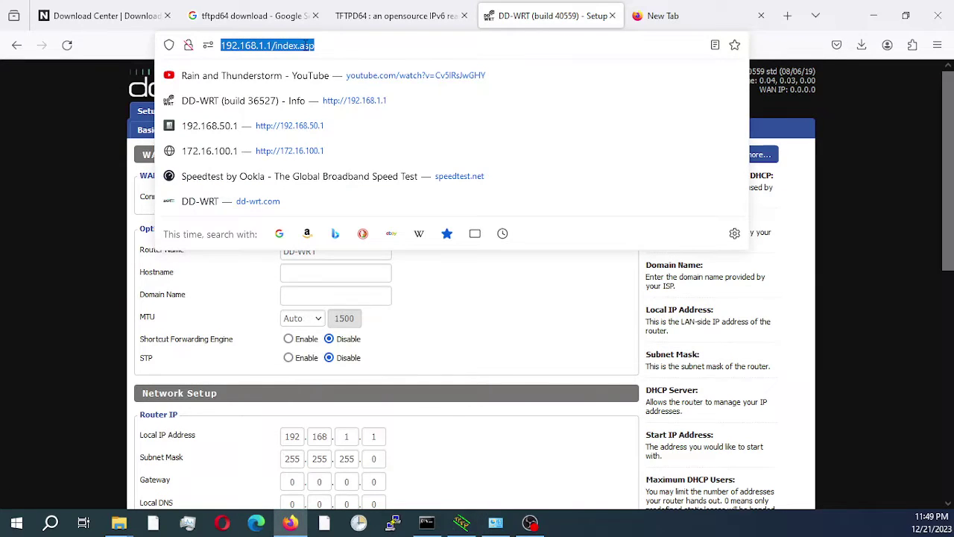
Load the router page at 192.168.1.1, correcting the mistyped address
{"action": "type", "text": "192.1638."}
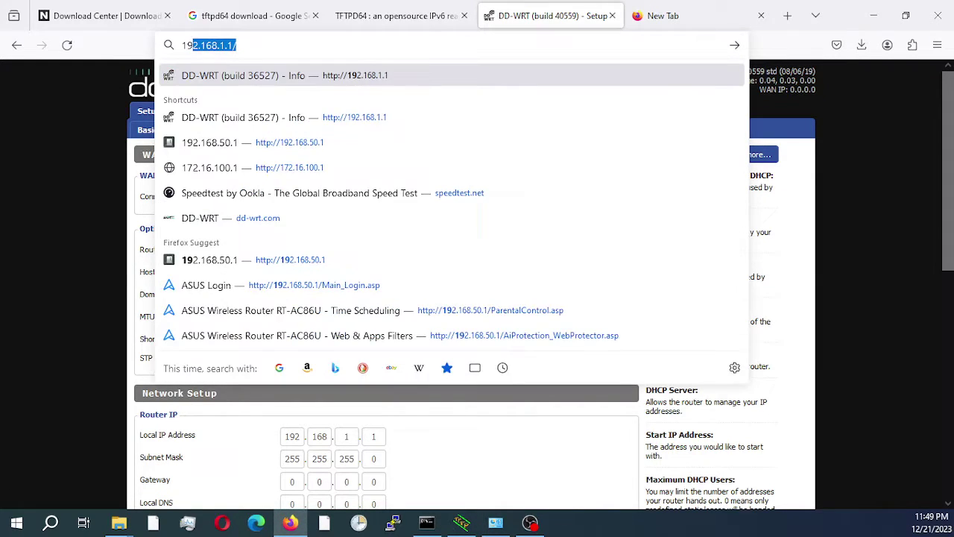
{"action": "type", "text": "1.1"}
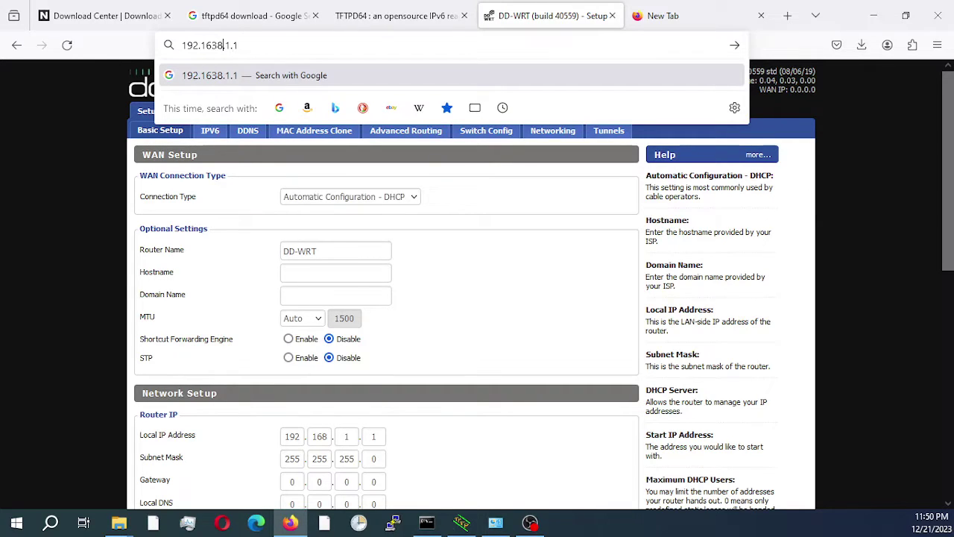
{"action": "key", "text": "Left"}
{"action": "key", "text": "BackSpace"}
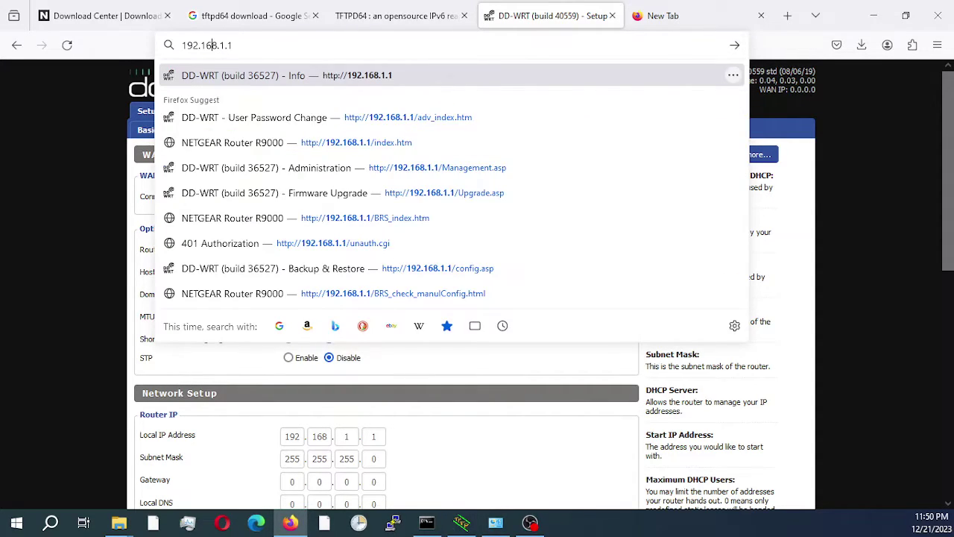
{"action": "key", "text": "Return"}
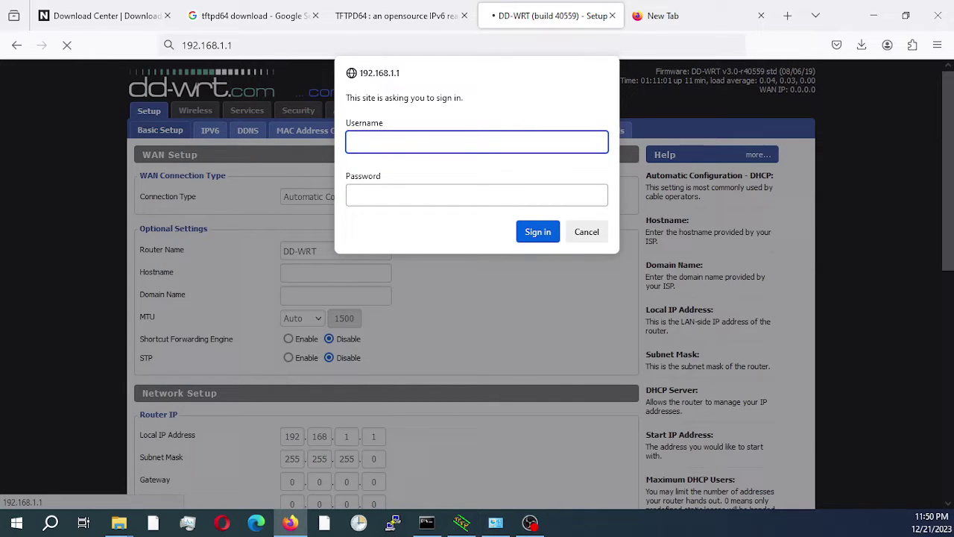
Sign in to the router with the admin username and its password
{"action": "type", "text": "admin"}
{"action": "key", "text": "Tab"}
{"action": "type", "text": "a"}
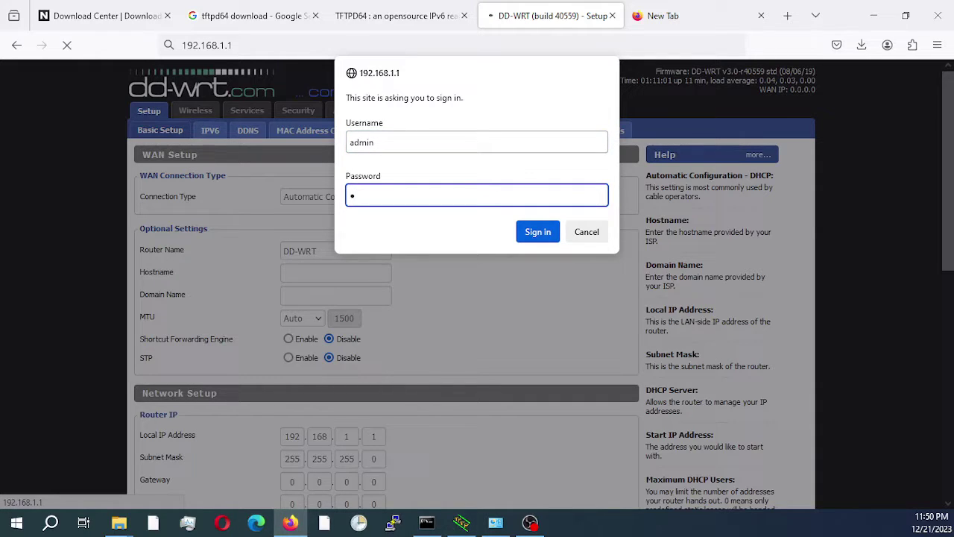
{"action": "type", "text": "dmin123"}
{"action": "left_click", "coordinate": [548, 234]}
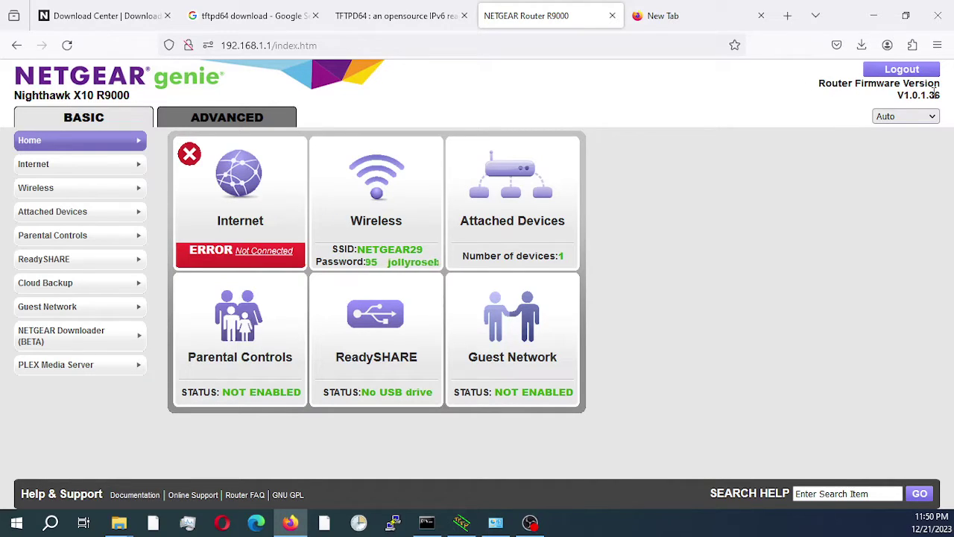
View Router Information under ADVANCED showing firmware V1.0.1.36, then log out
{"action": "left_click", "coordinate": [231, 120]}
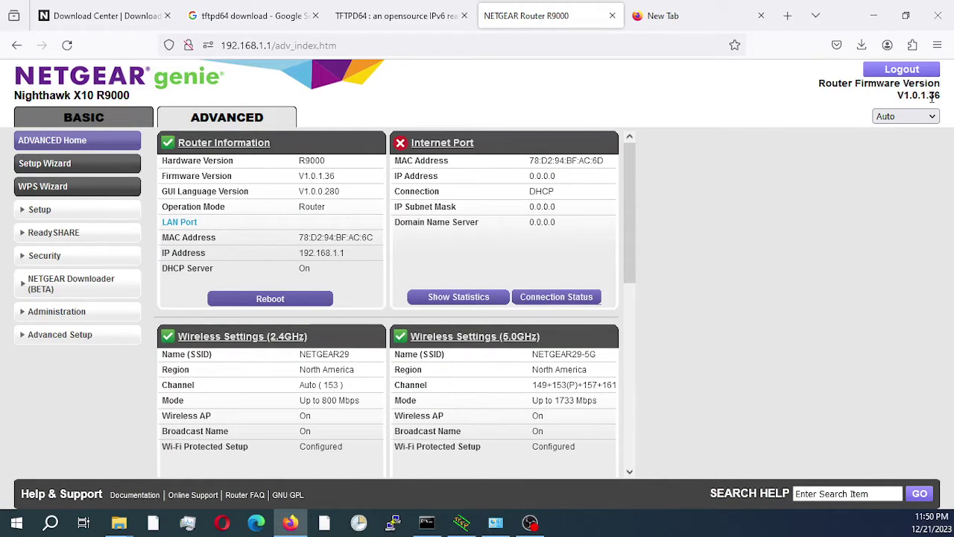
{"action": "left_click", "coordinate": [908, 71]}
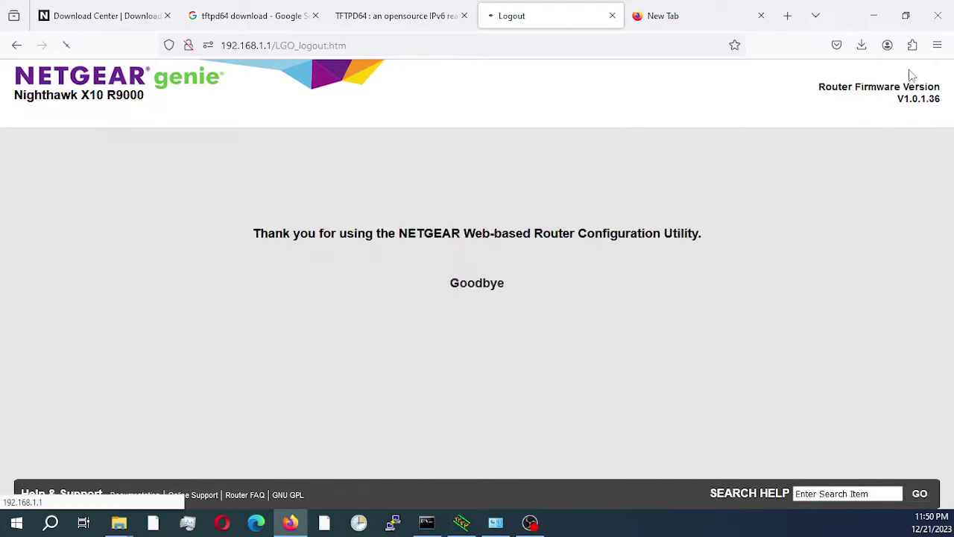